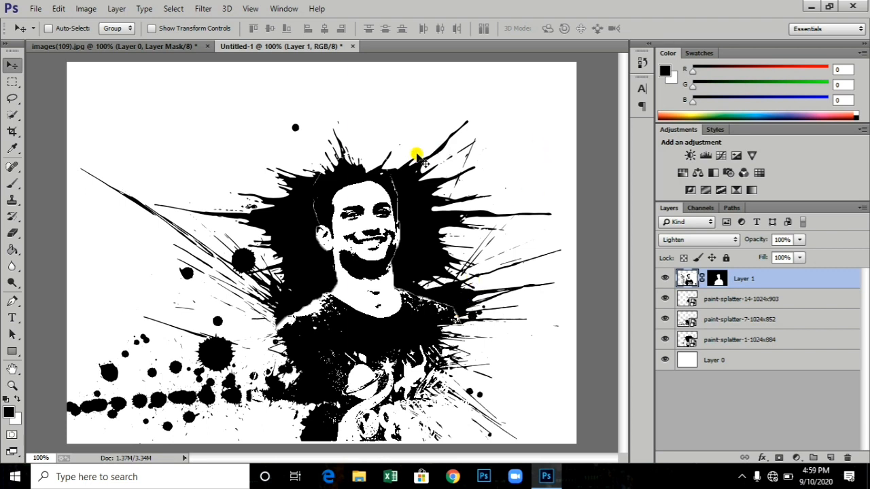
Create a new blank white document and convert its locked background into the editable layer "Layer 0".
key("ctrl+n")
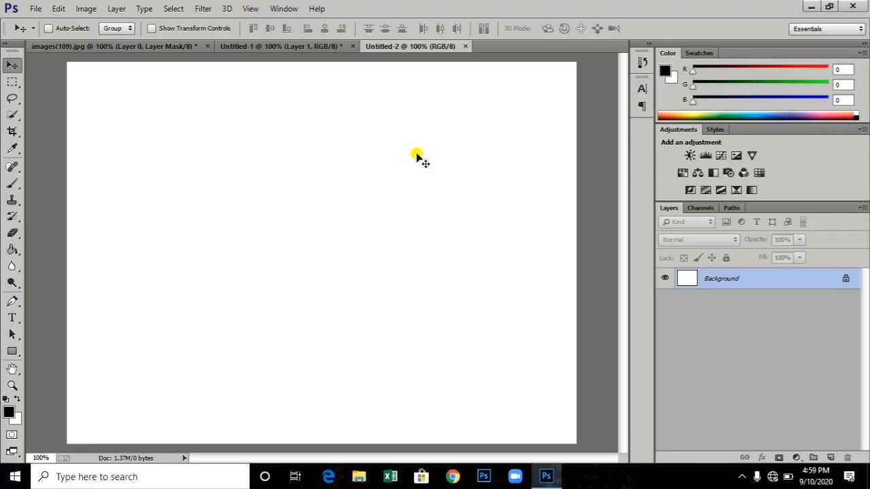
double_click(713, 282)
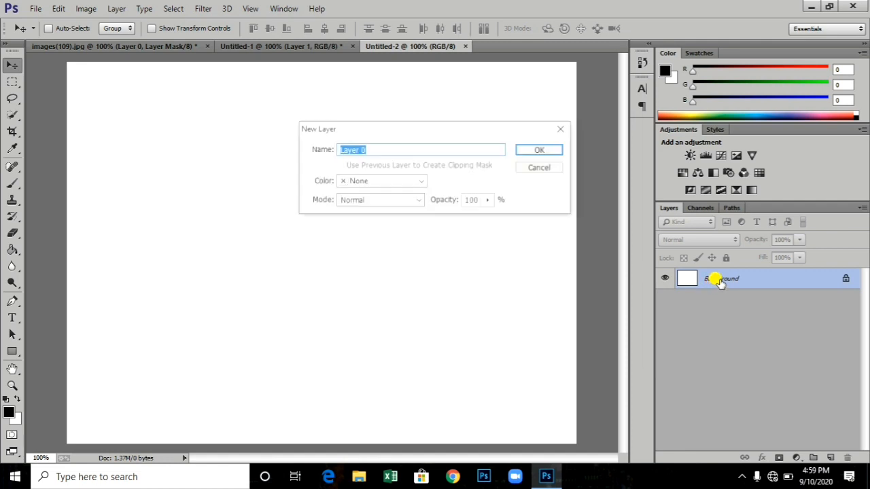
key("Return")
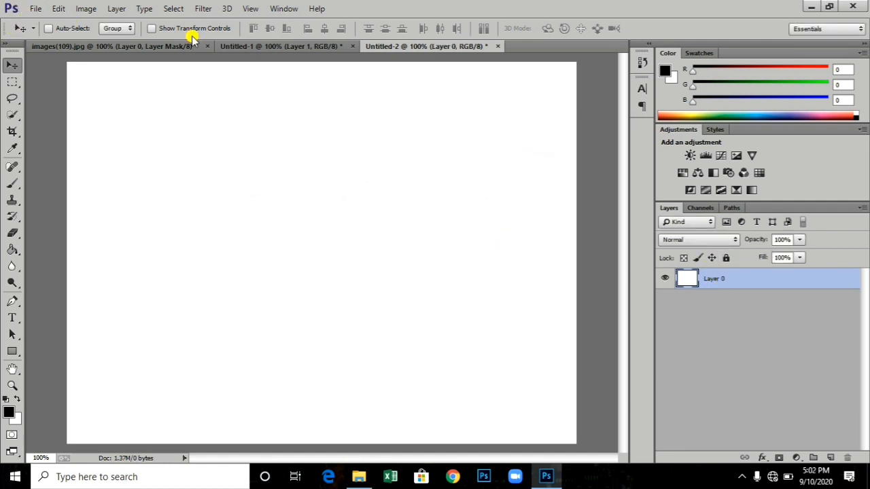
Place paint-splatter-7-1024x852 as an embedded image, scaled to about 58% and positioned in the lower middle of the canvas.
left_click(35, 9)
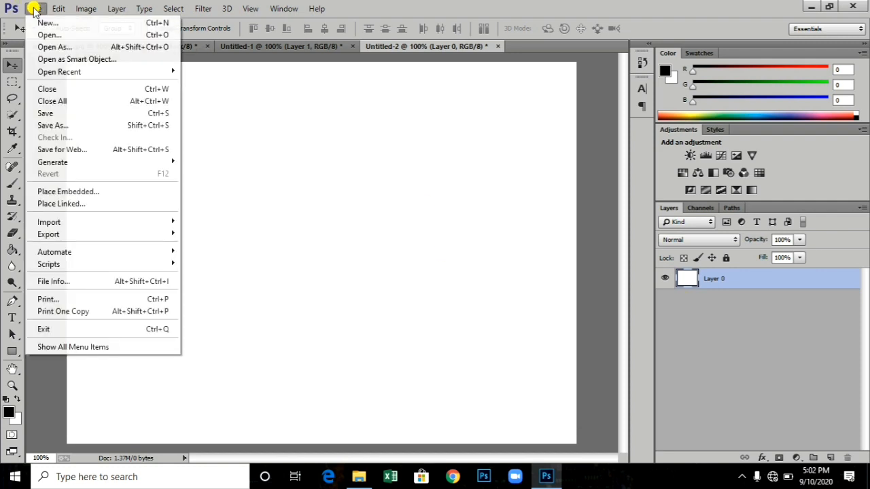
left_click(71, 193)
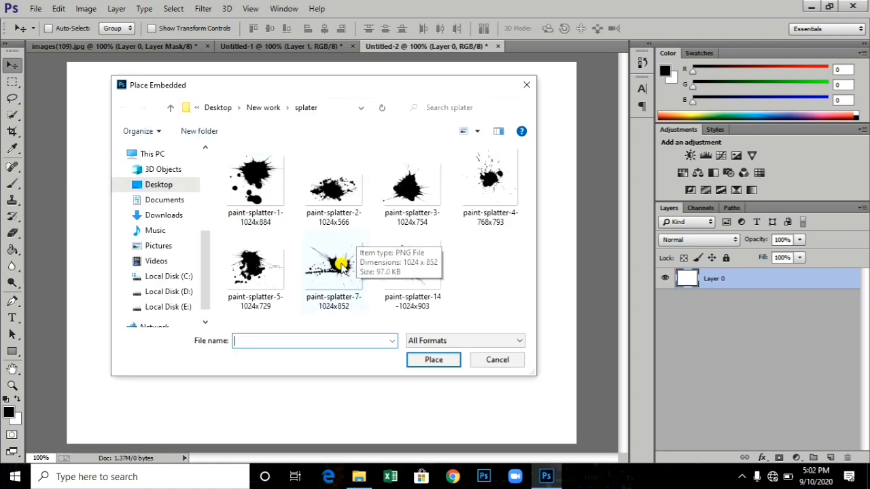
left_click(341, 267)
left_click(421, 360)
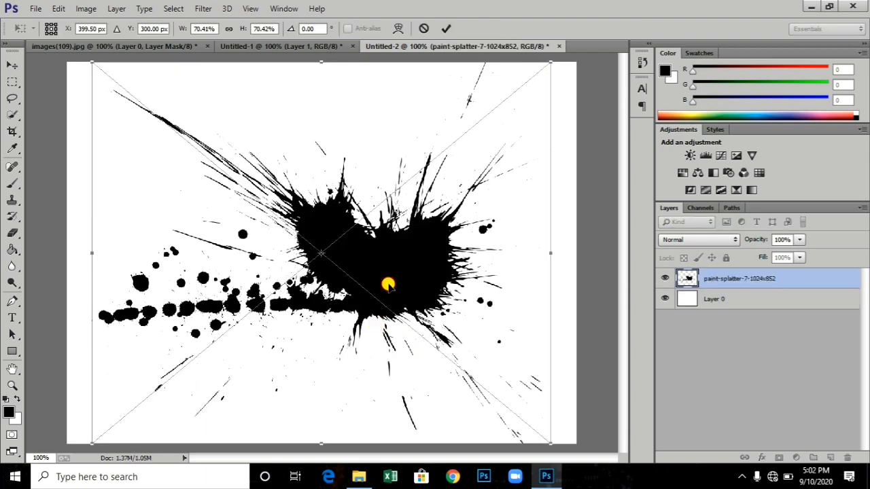
left_click_drag(388, 284, 384, 335)
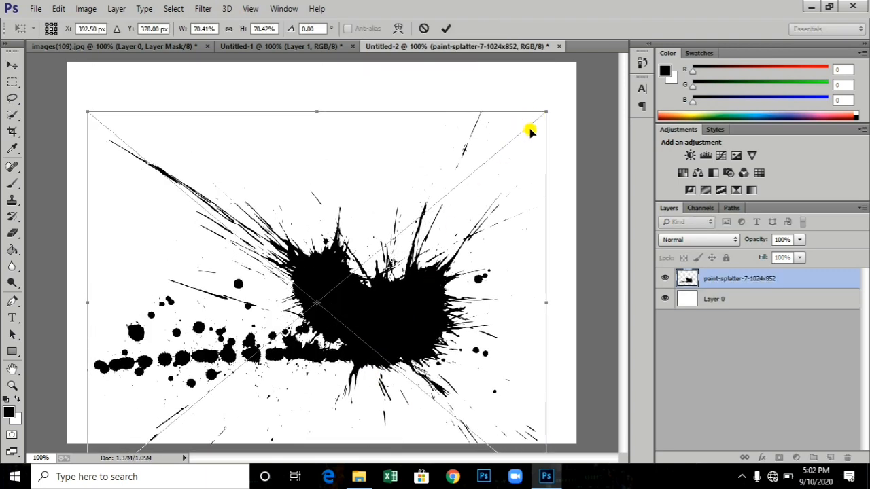
left_click_drag(546, 112, 472, 180)
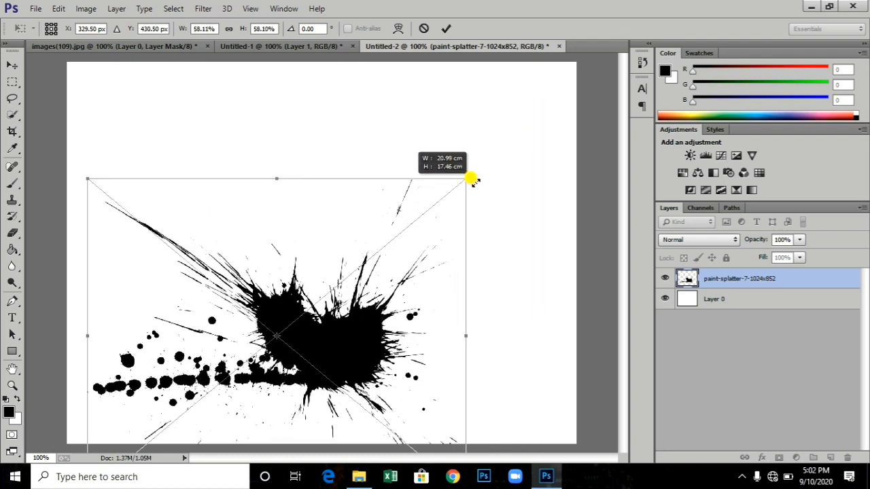
left_click_drag(402, 316, 455, 314)
key("Return")
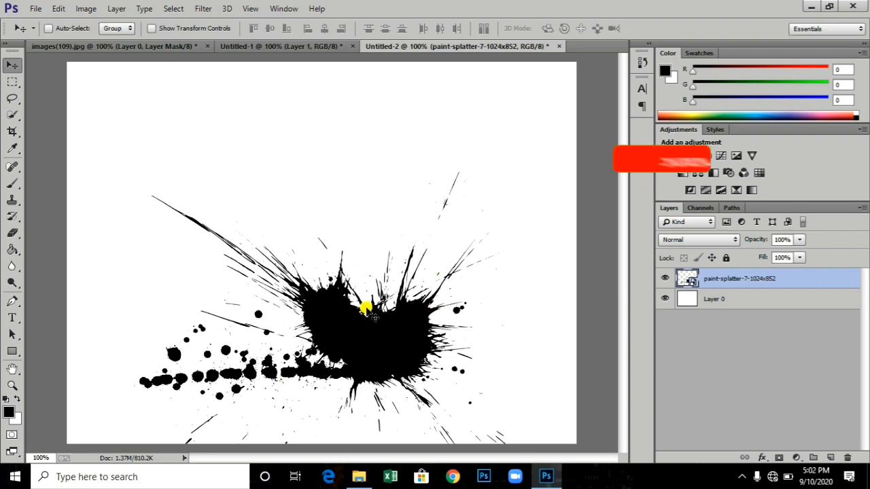
Place paint-splatter-3-1024x754 as an embedded image, scaled to about 66% and overlapping the upper part of the first splatter.
left_click(37, 9)
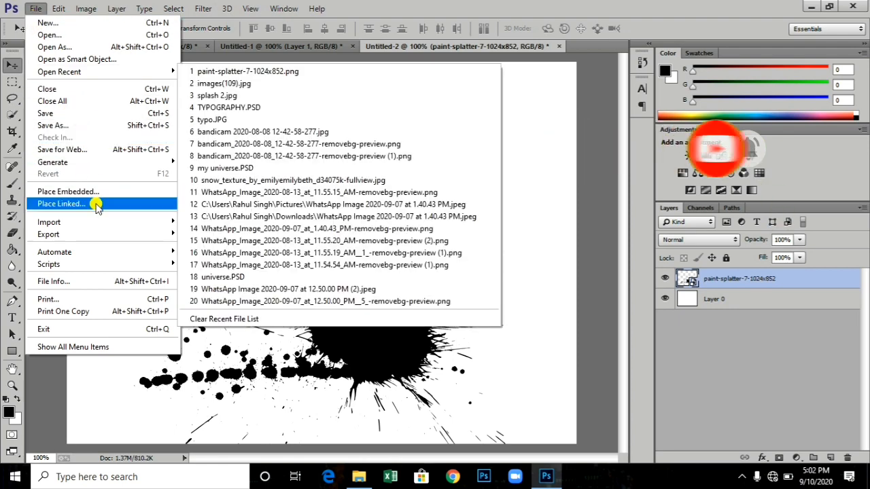
left_click(169, 191)
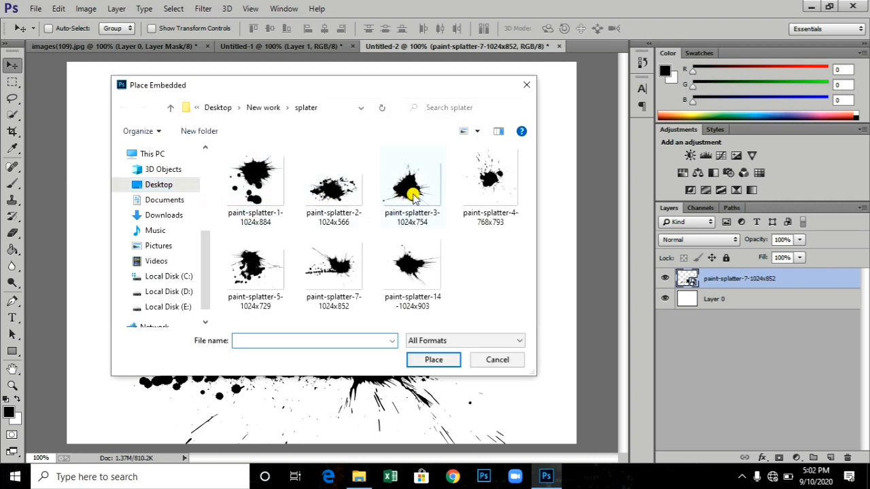
left_click(411, 194)
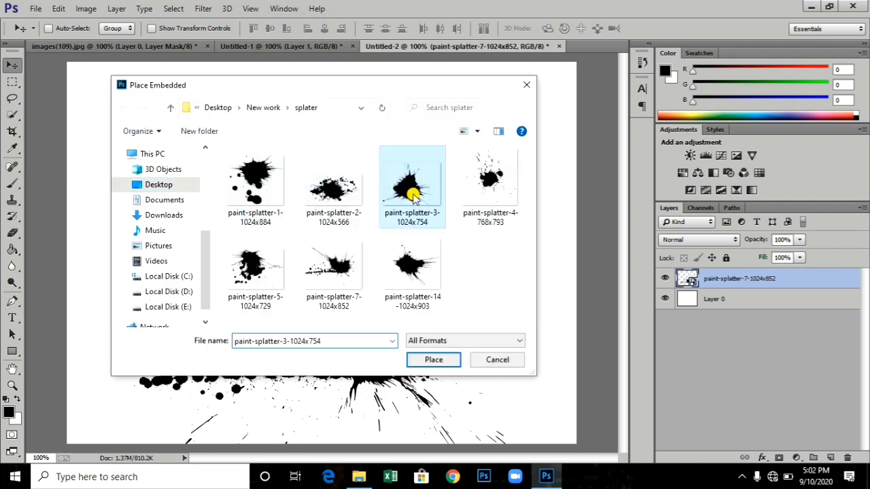
left_click(432, 358)
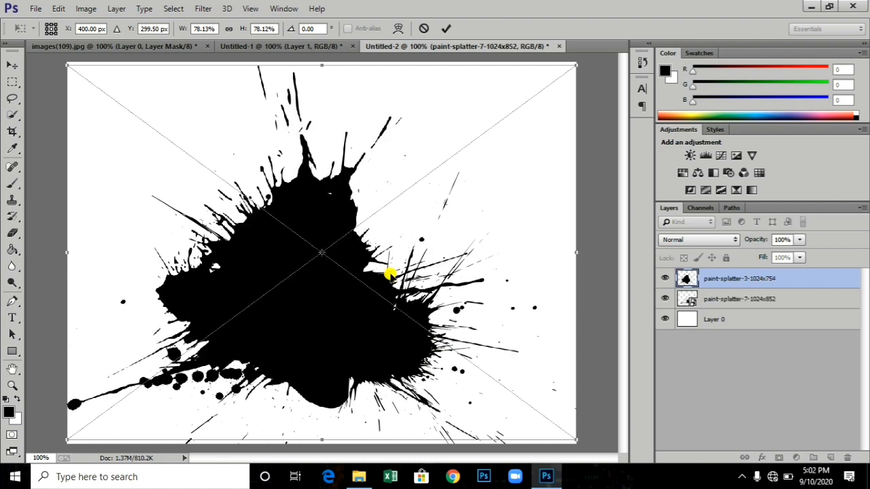
mouse_move(311, 263)
left_mouse_down()
mouse_move(357, 169)
mouse_move(353, 260)
left_mouse_up()
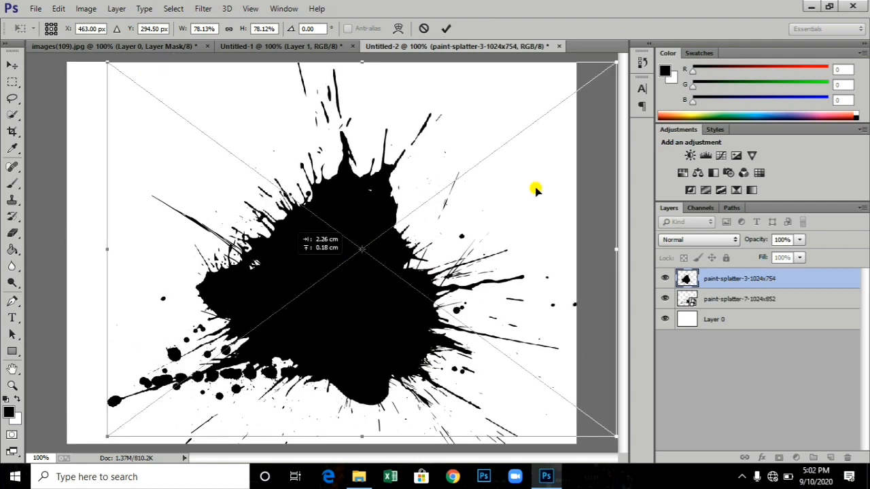
left_click_drag(610, 58, 538, 117)
left_click_drag(319, 269, 373, 218)
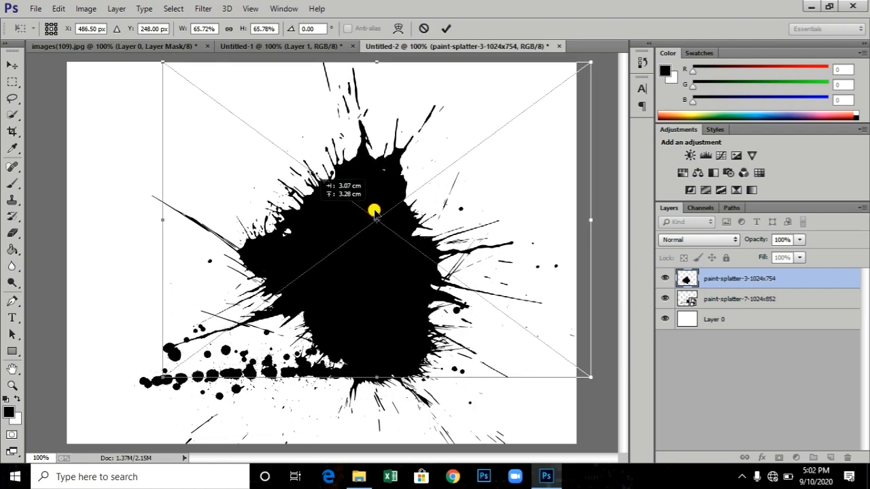
key("Return")
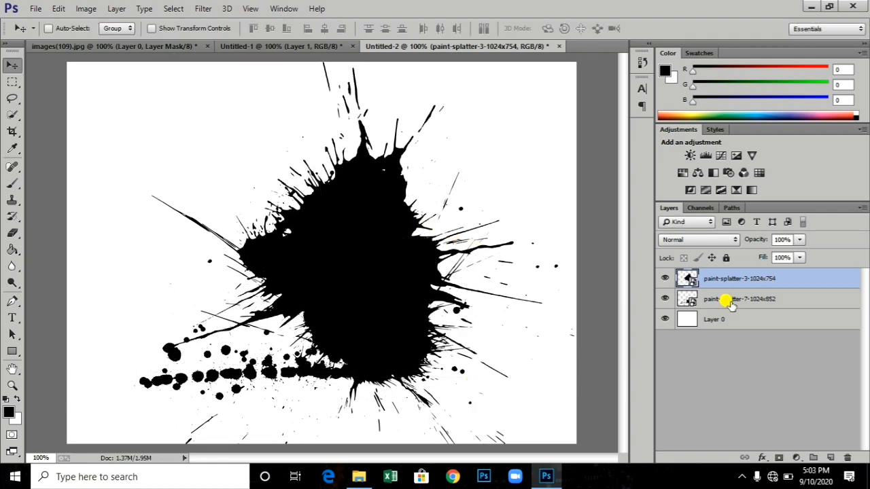
Move the paint-splatter-7 layer down and left, and shift the paint-splatter-3 layer the same way to keep them overlapping.
left_click(729, 304)
mouse_move(398, 355)
left_mouse_down()
mouse_move(374, 387)
mouse_move(369, 287)
mouse_move(377, 288)
left_mouse_up()
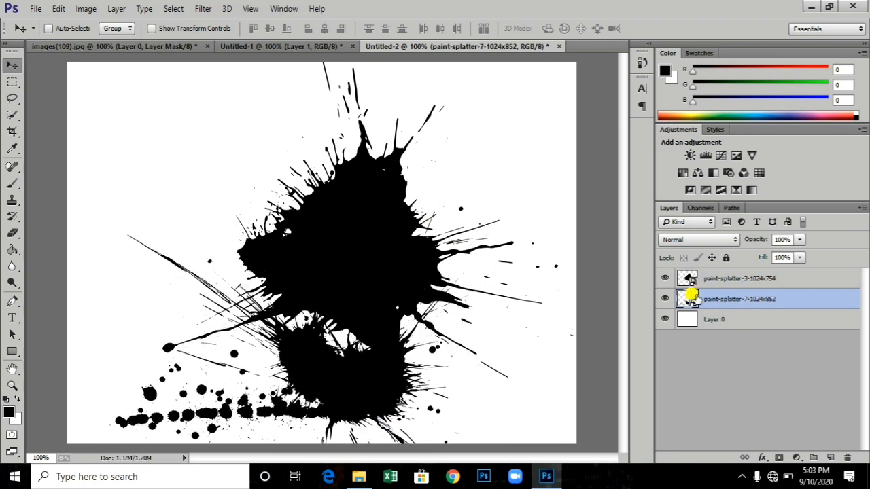
left_click(757, 280)
mouse_move(378, 252)
left_mouse_down()
mouse_move(379, 229)
mouse_move(358, 280)
left_mouse_up()
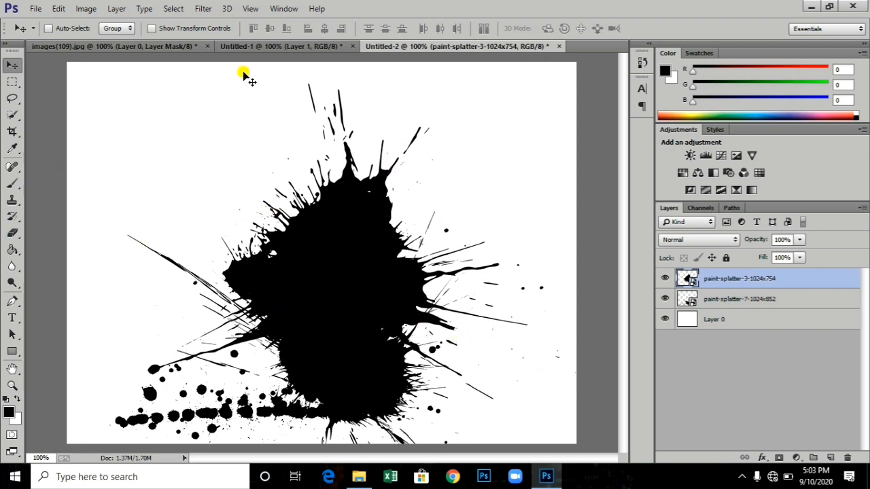
Copy the cut-out portrait from images(109).jpg onto the splatters in Untitled-2 and set its blend mode to Lighten.
left_click(173, 47)
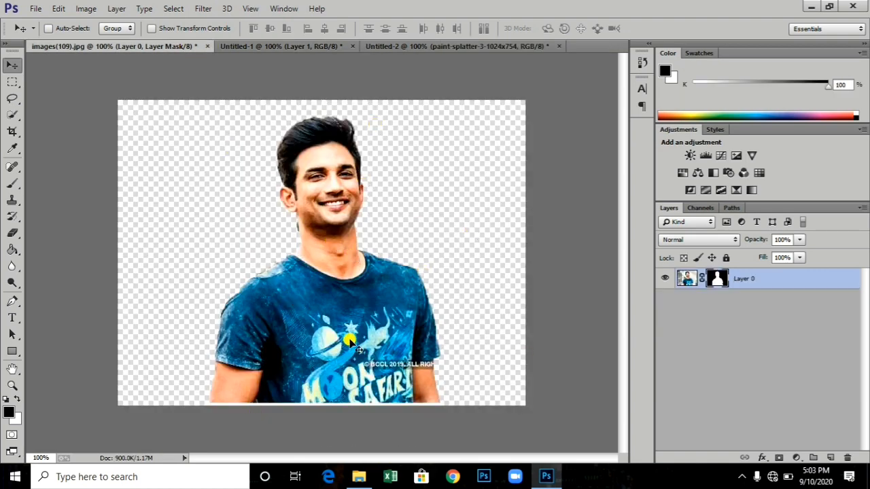
left_click_drag(338, 343, 346, 373)
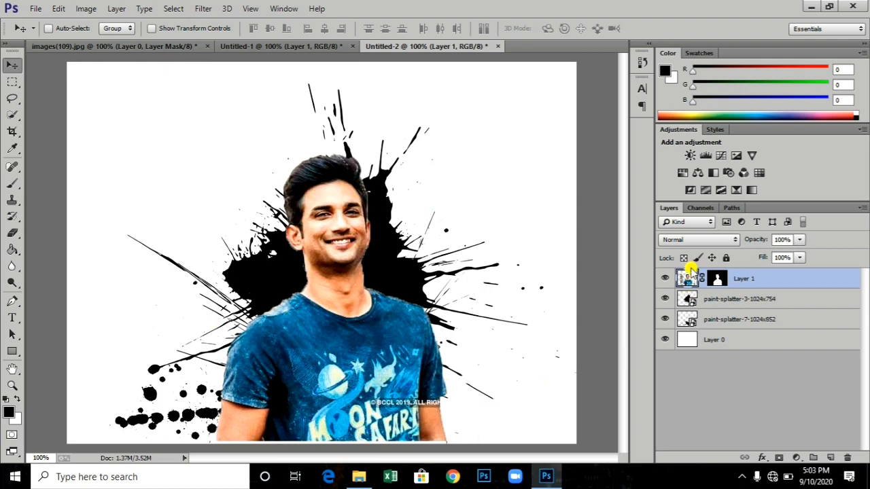
left_click(700, 242)
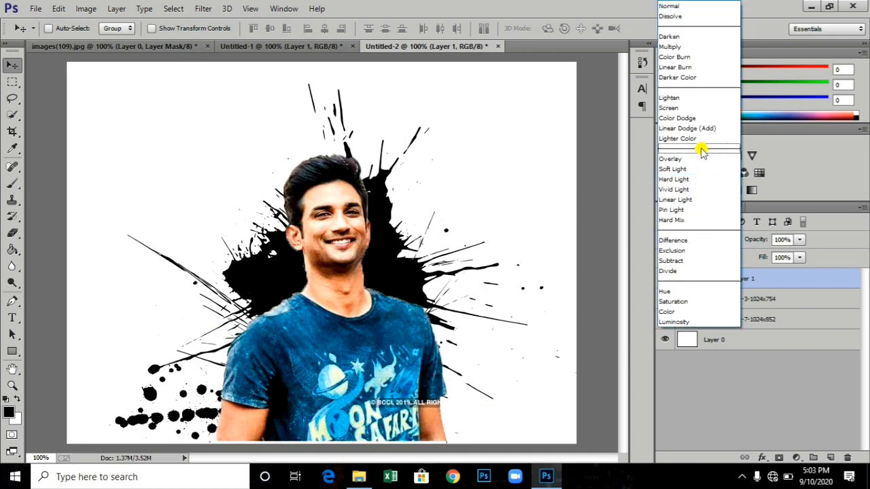
left_click(689, 98)
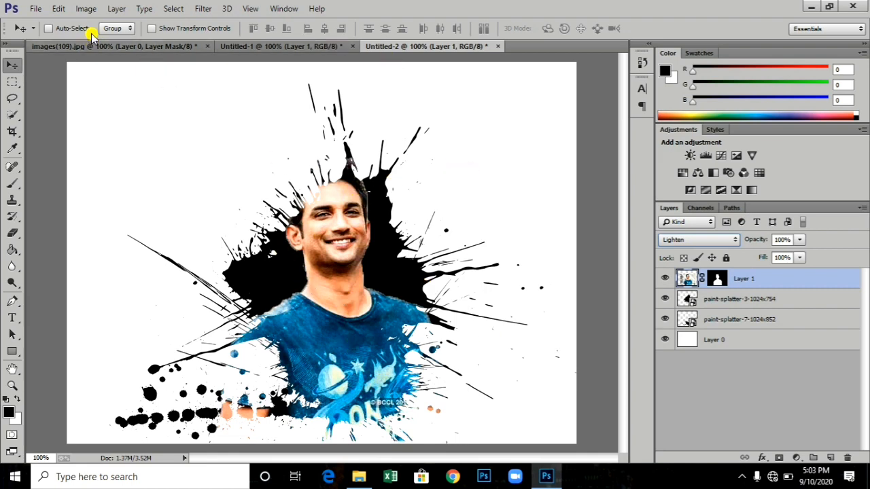
Desaturate the portrait layer to black and white.
left_click(76, 9)
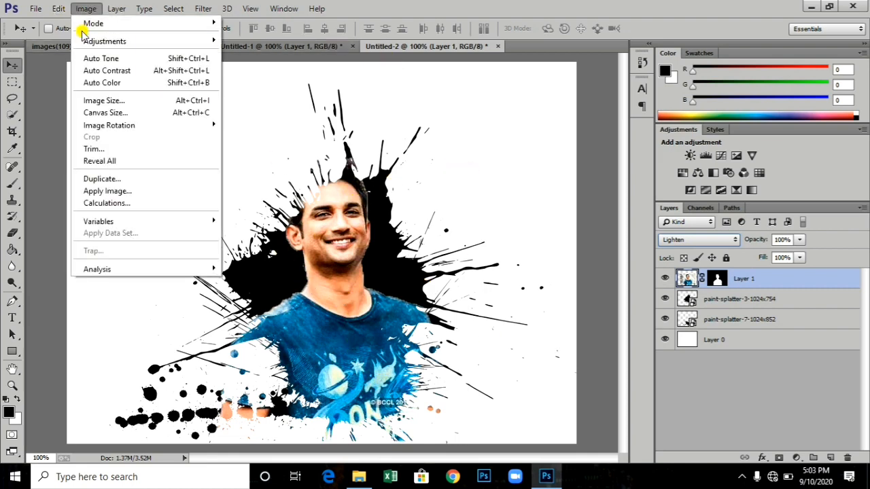
mouse_move(88, 41)
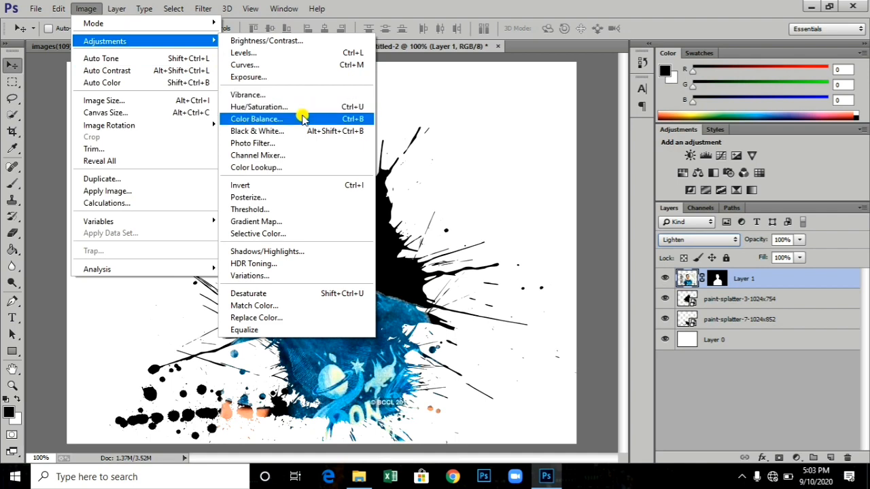
left_click(248, 293)
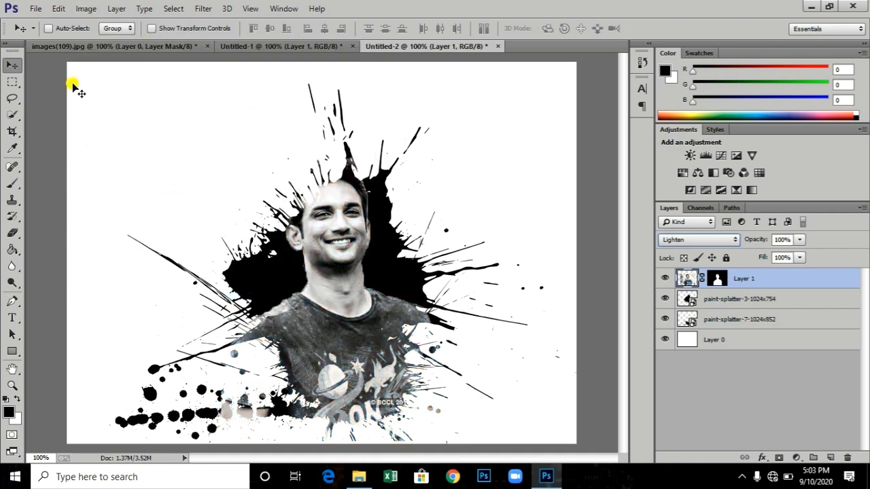
Apply a Threshold adjustment with a level of 140 to the portrait layer.
left_click(84, 9)
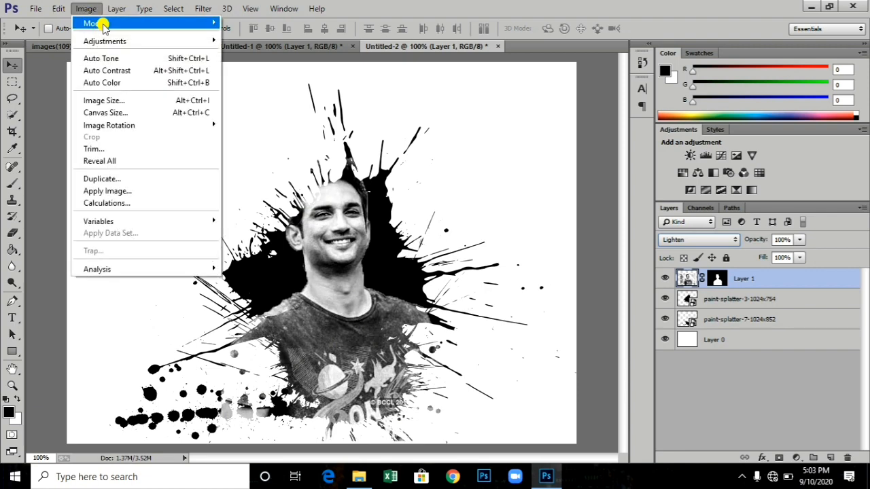
mouse_move(107, 40)
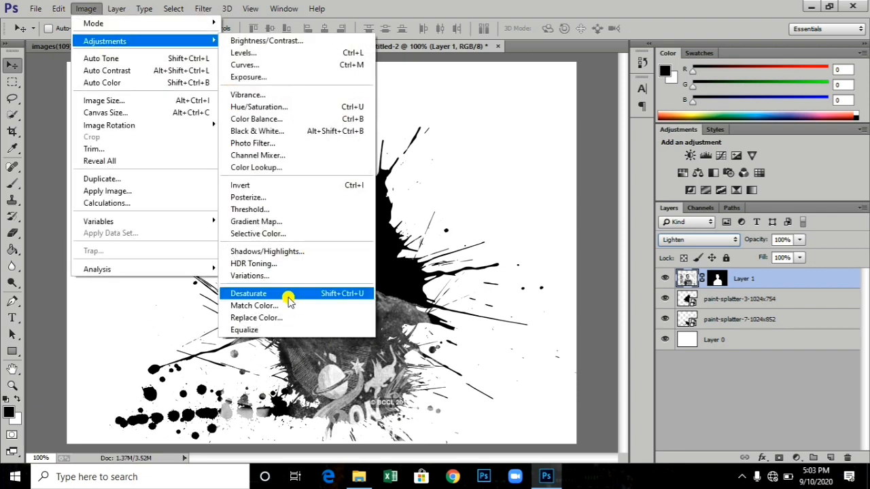
left_click(268, 210)
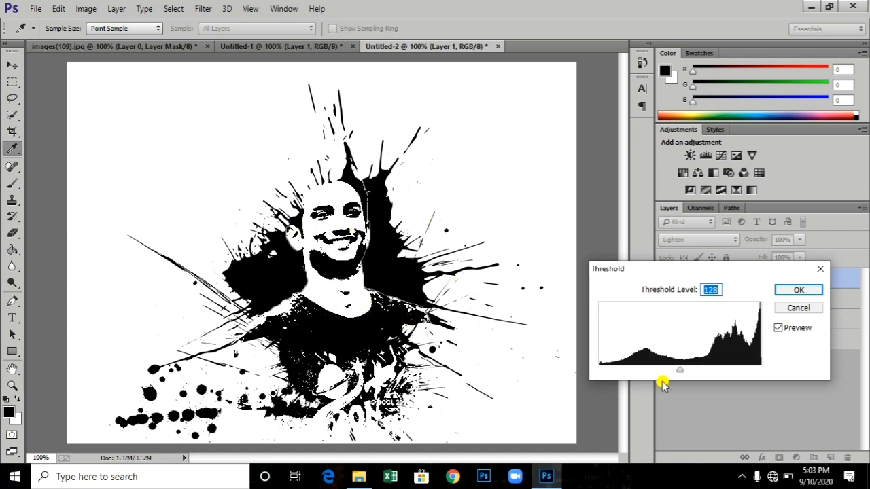
left_click_drag(683, 373, 680, 372)
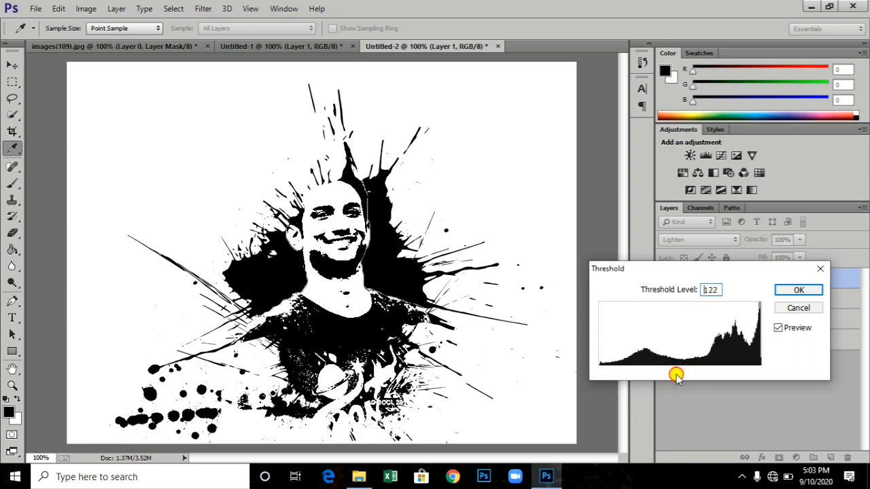
left_click_drag(675, 375, 680, 376)
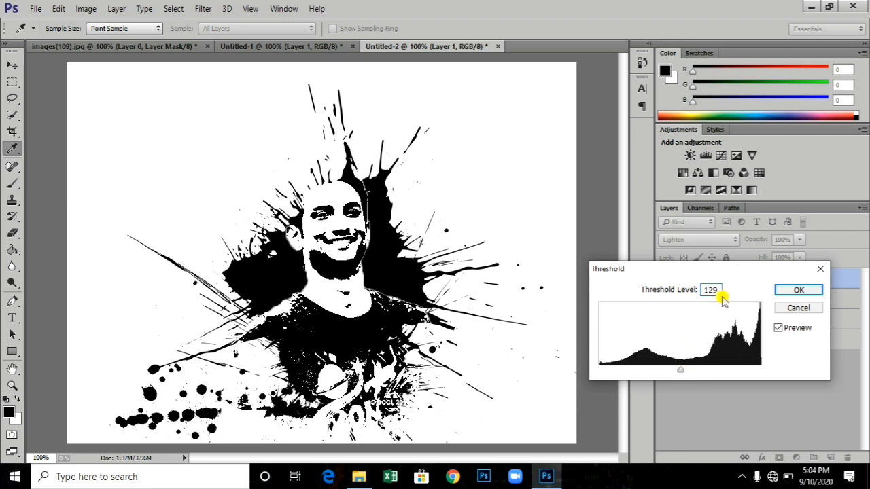
key("BackSpace")
key("BackSpace")
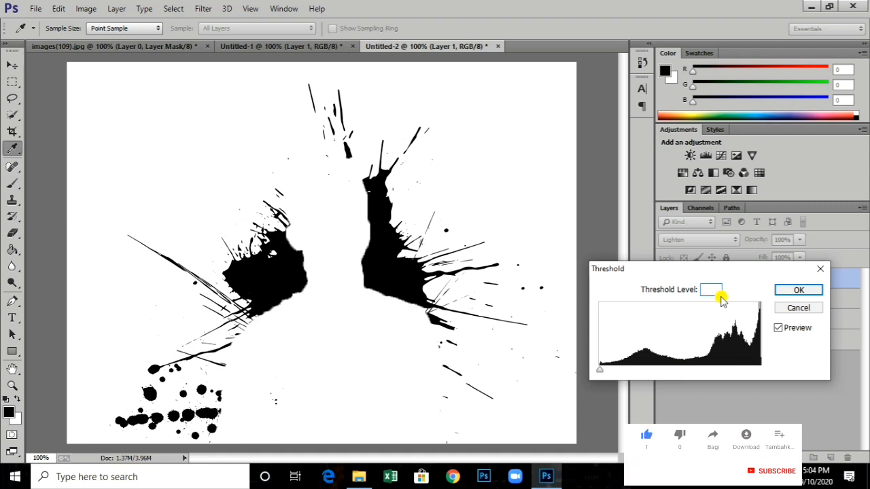
type("140")
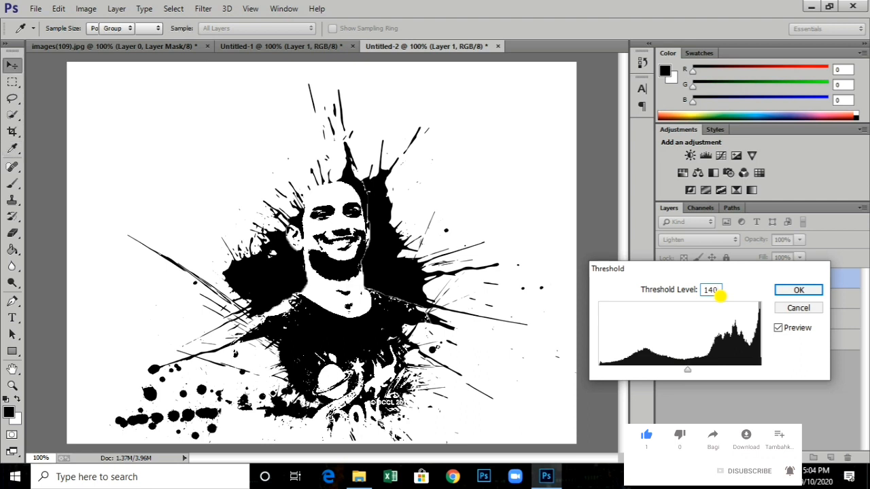
key("Return")
Move the paint-splatter-3 layer up and left behind the head, and the paint-splatter-7 layer slightly down and right.
key("v")
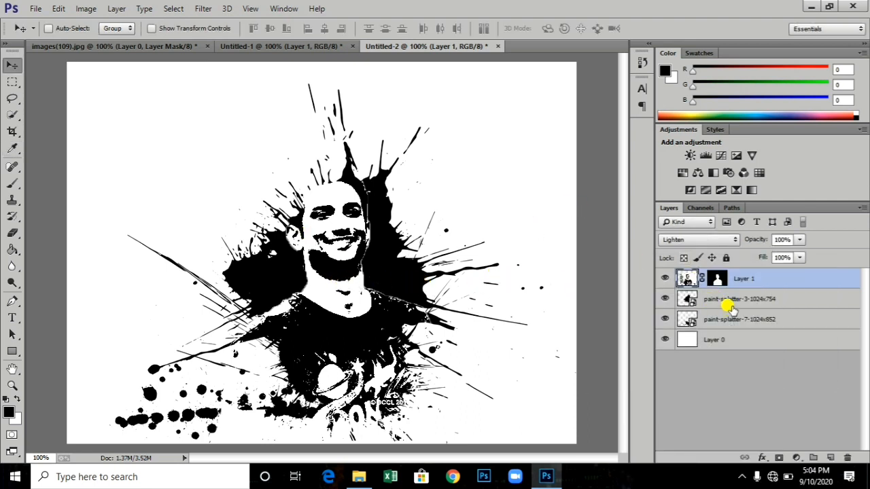
left_click(728, 304)
mouse_move(398, 277)
left_mouse_down()
mouse_move(379, 242)
mouse_move(398, 258)
mouse_move(379, 264)
left_mouse_up()
left_click(701, 319)
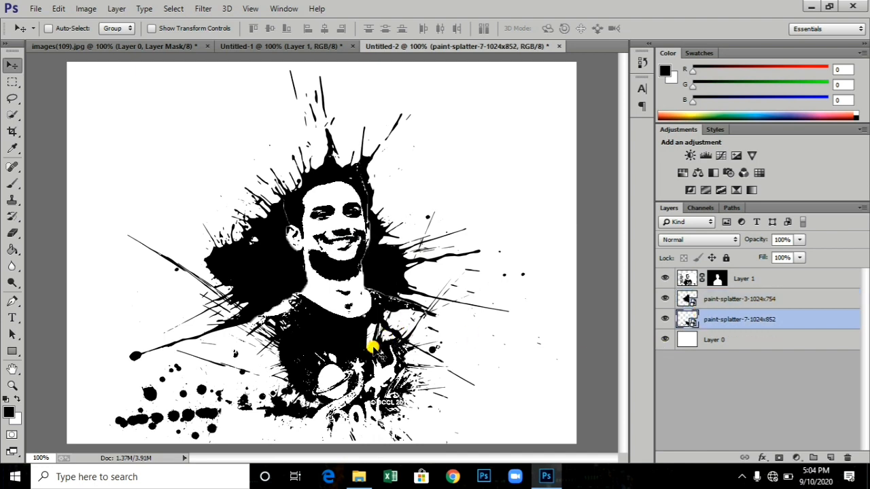
left_click_drag(373, 351, 378, 367)
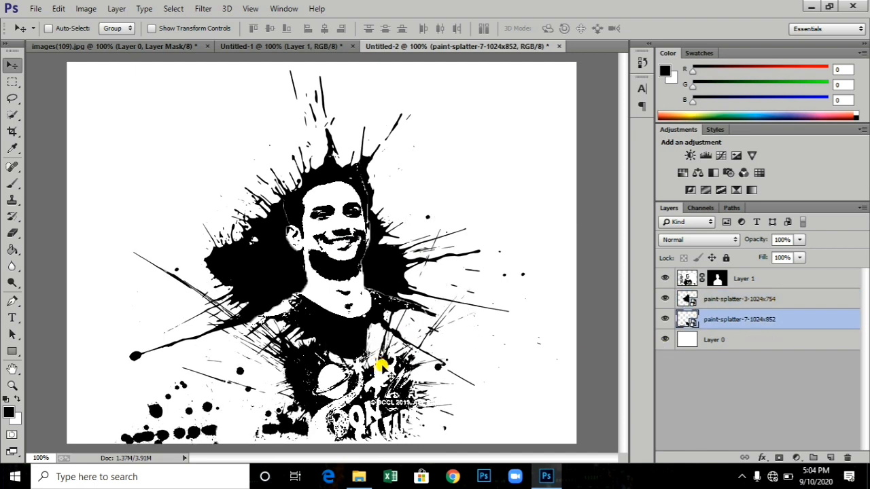
Enlarge the paint-splatter-7 layer slightly and shift it left behind the torso, then fine-tune the position of the paint-splatter-3 layer.
key("ctrl+t")
left_click_drag(493, 229, 524, 210)
double_click(367, 305)
mouse_move(385, 369)
left_mouse_down()
mouse_move(356, 370)
mouse_move(363, 313)
left_mouse_up()
left_click(697, 301)
mouse_move(363, 274)
left_mouse_down()
mouse_move(385, 293)
mouse_move(345, 246)
mouse_move(358, 254)
left_mouse_up()
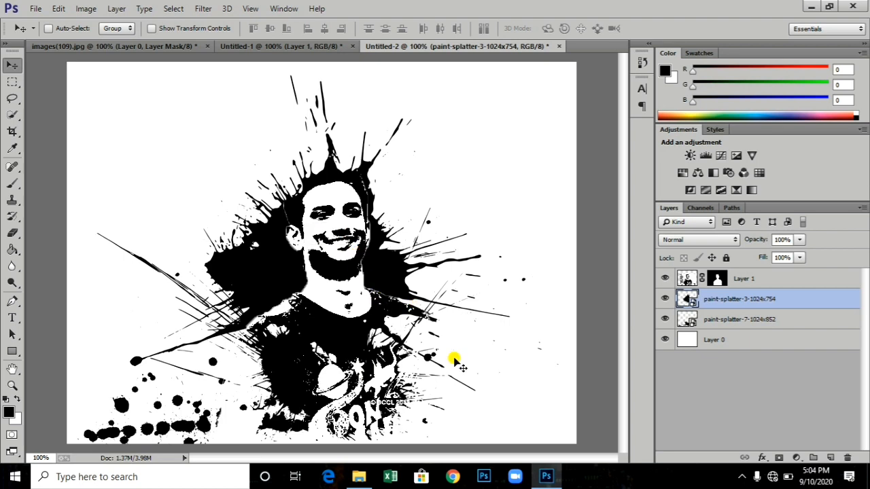
Place paint-splatter-4-768x793 as an embedded image below the portrait layer, positioned to the left of the head.
left_click(34, 9)
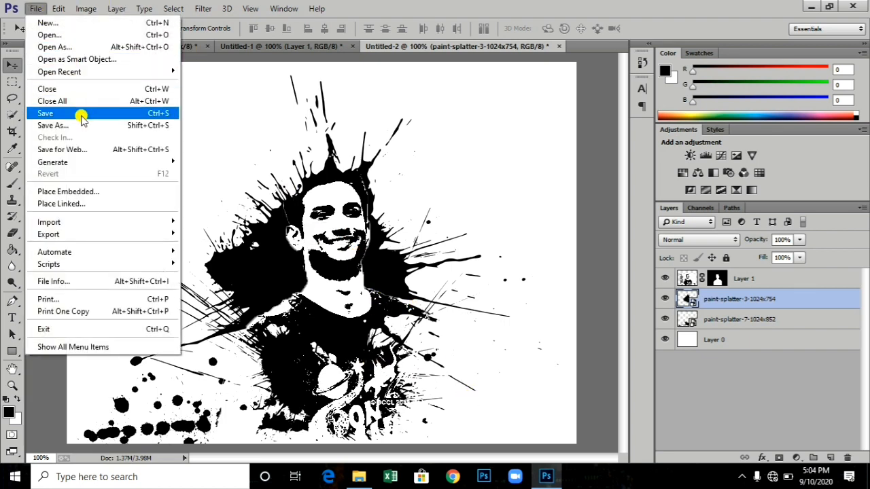
left_click(87, 191)
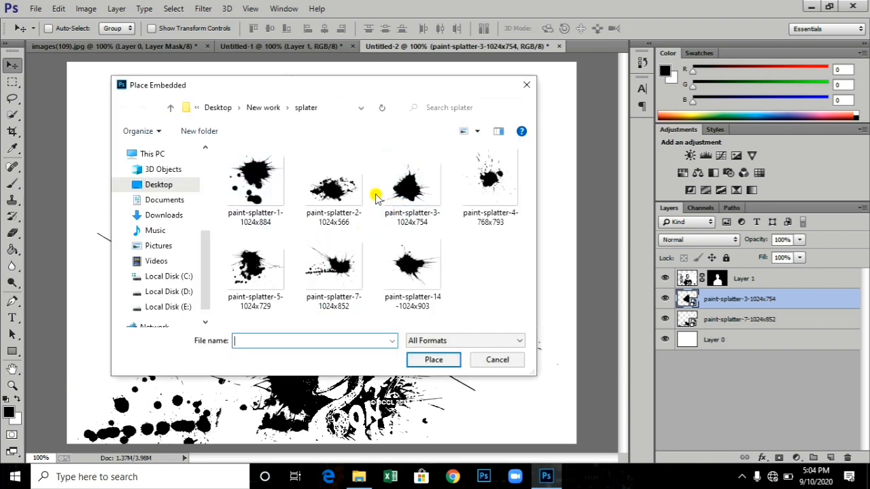
left_click(488, 186)
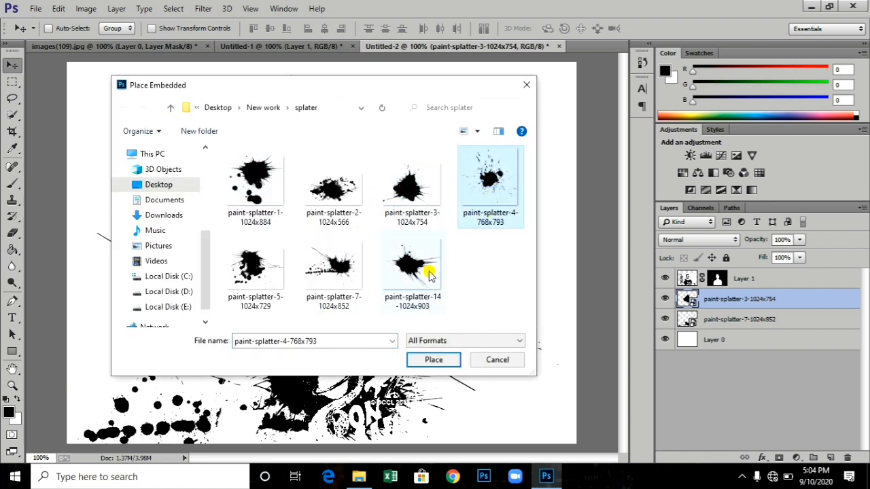
left_click(446, 359)
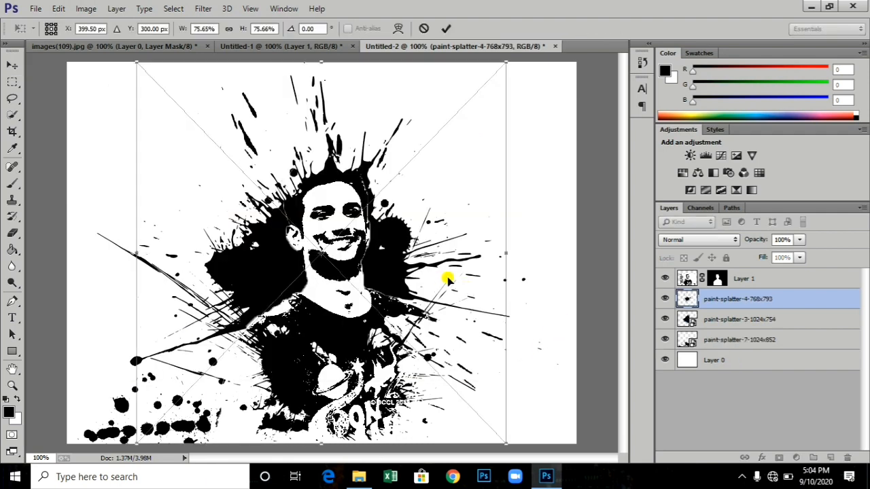
mouse_move(377, 249)
left_mouse_down()
mouse_move(358, 226)
mouse_move(315, 243)
mouse_move(462, 305)
mouse_move(228, 252)
left_mouse_up()
key("Return")
Move the paint-splatter-3 layer to the lower right of the portrait and the paint-splatter-4 layer back toward the face.
left_click(721, 319)
left_click(737, 306)
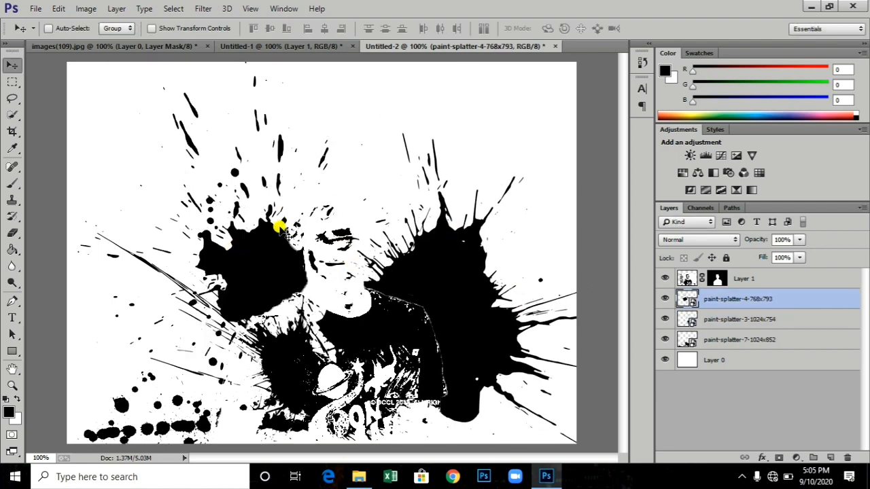
mouse_move(281, 227)
left_mouse_down()
mouse_move(316, 233)
mouse_move(321, 249)
left_mouse_up()
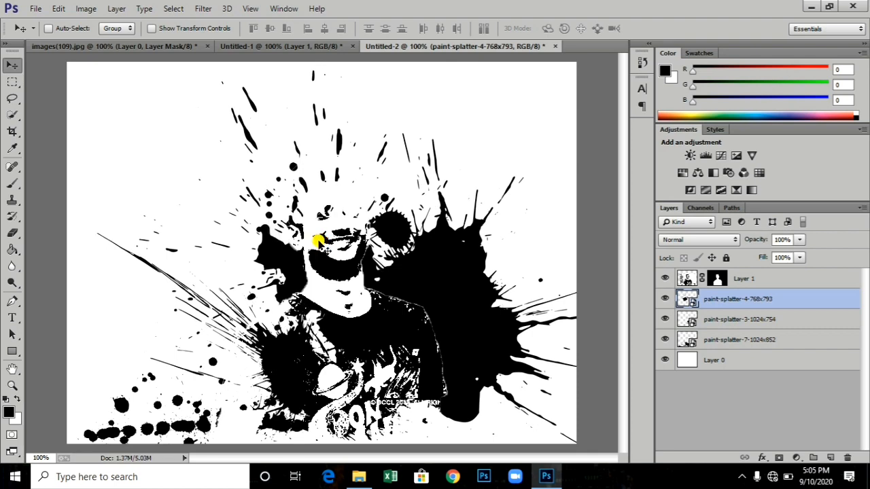
Scale the paint-splatter-4 layer to about 85% and move it up so its dark centre sits behind the head.
key("ctrl+t")
left_click_drag(504, 65, 549, 8)
left_click_drag(353, 177, 337, 228)
key("Return")
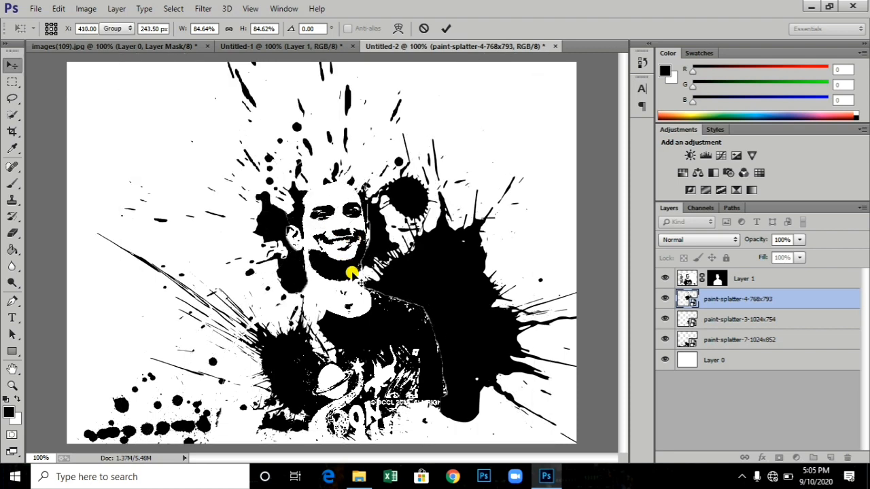
left_click_drag(351, 271, 348, 222)
left_click_drag(348, 224, 466, 282)
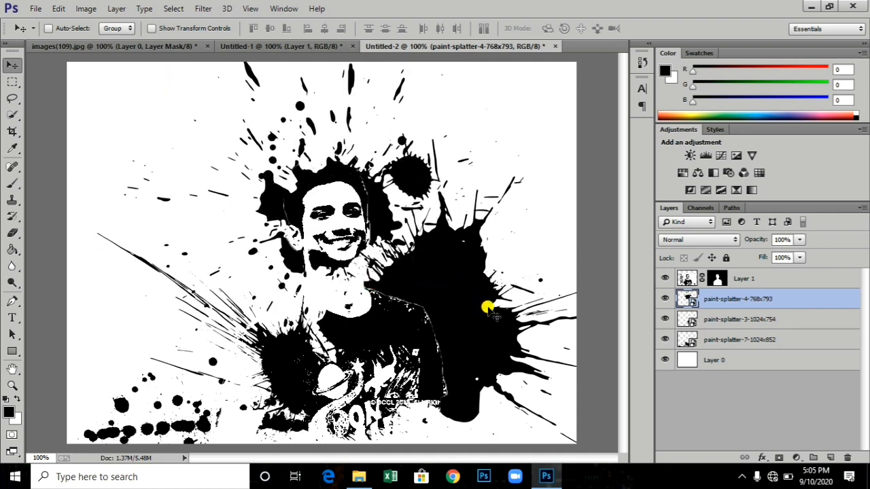
Rotate the paint-splatter-3 layer about -13.4° and move it left and down behind the shoulders and chest.
left_click(727, 322)
mouse_move(511, 320)
left_mouse_down()
mouse_move(436, 305)
mouse_move(451, 306)
left_mouse_up()
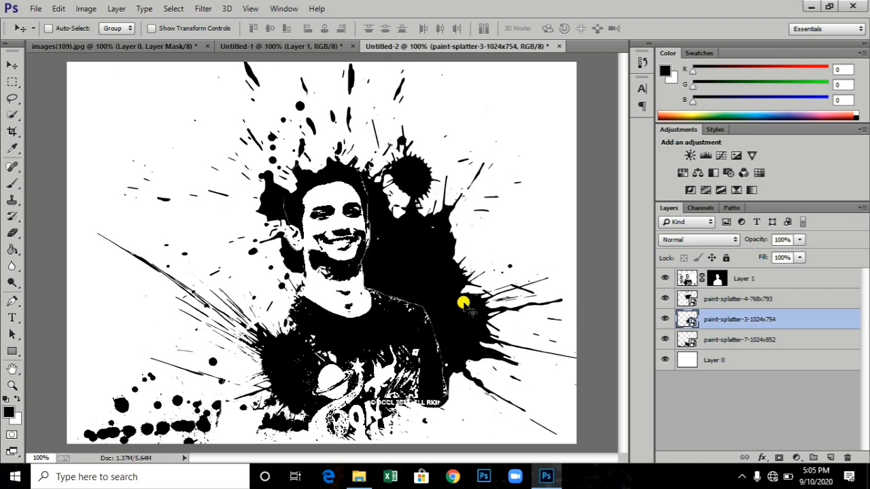
key("ctrl+t")
left_click_drag(596, 170, 522, 90)
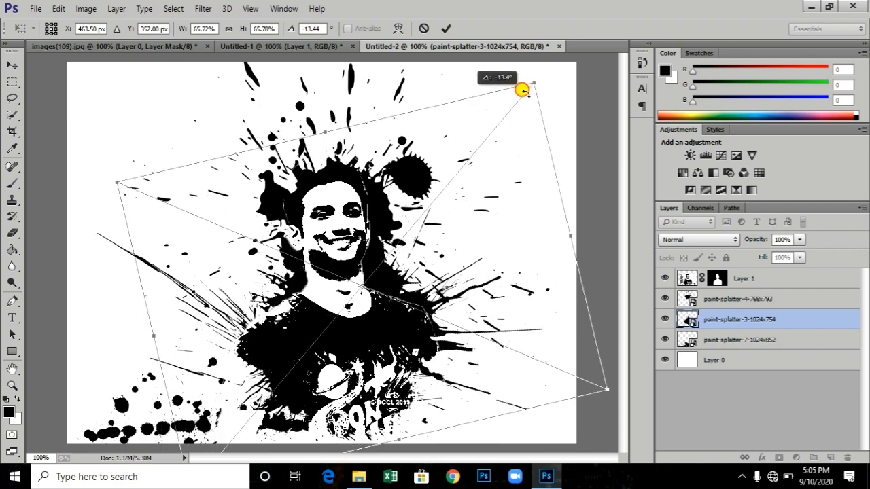
key("Return")
left_click_drag(455, 269, 440, 285)
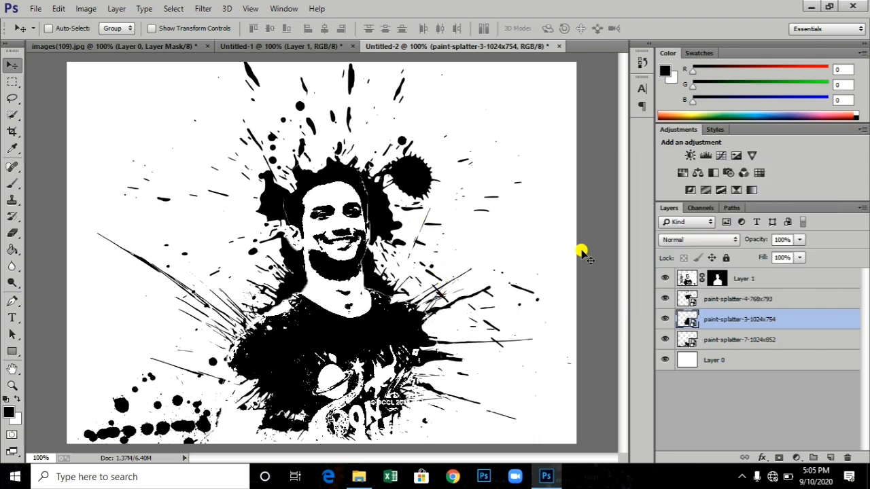
Enlarge the paint-splatter-4 layer slightly and reposition it around the head.
left_click(728, 302)
key("ctrl+t")
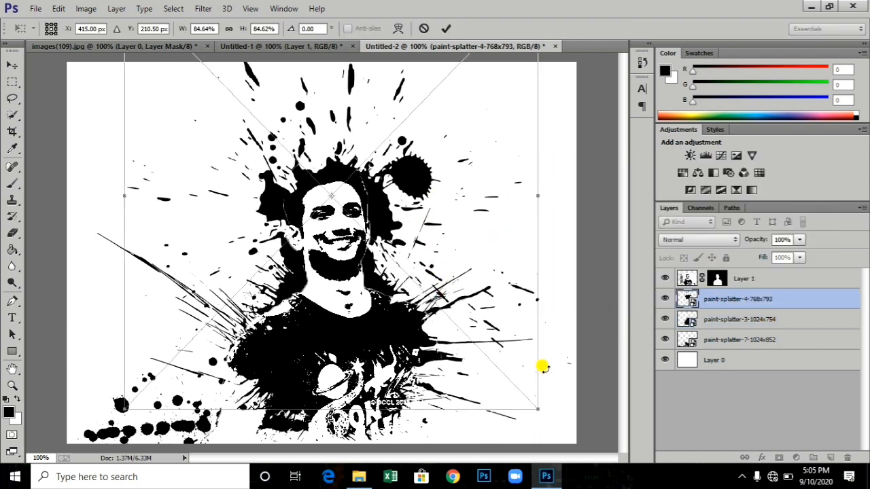
left_click_drag(532, 404, 553, 419)
left_click_drag(476, 312, 458, 285)
key("Return")
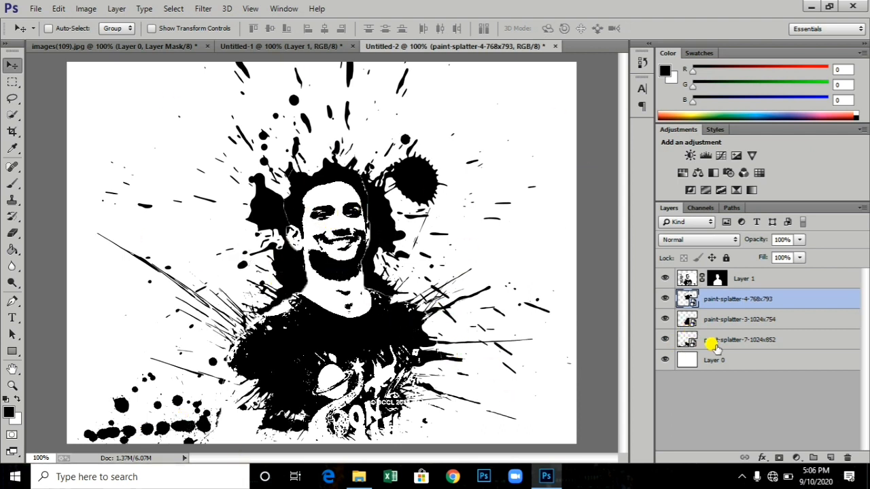
Enlarge the paint-splatter-7 layer slightly and reposition it behind the torso, then nudge the paint-splatter-4 layer slightly left.
key("ctrl+t")
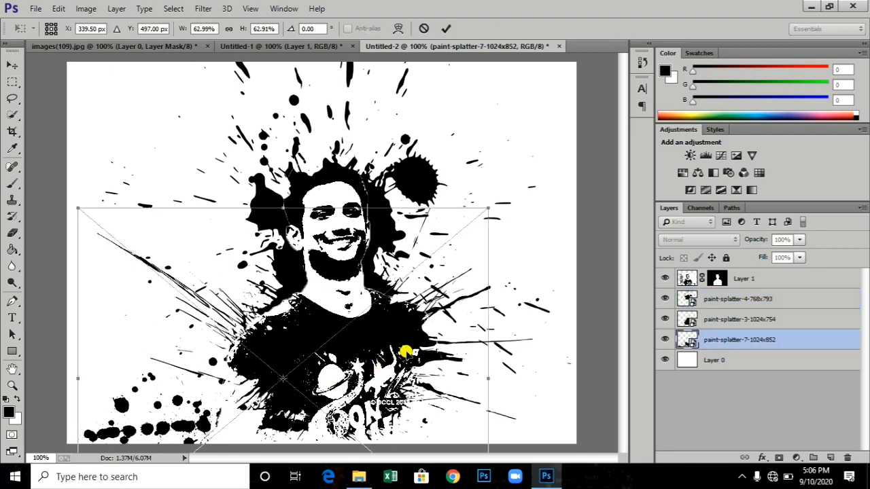
left_click_drag(486, 203, 530, 177)
mouse_move(428, 347)
left_mouse_down()
mouse_move(448, 366)
mouse_move(430, 362)
left_mouse_up()
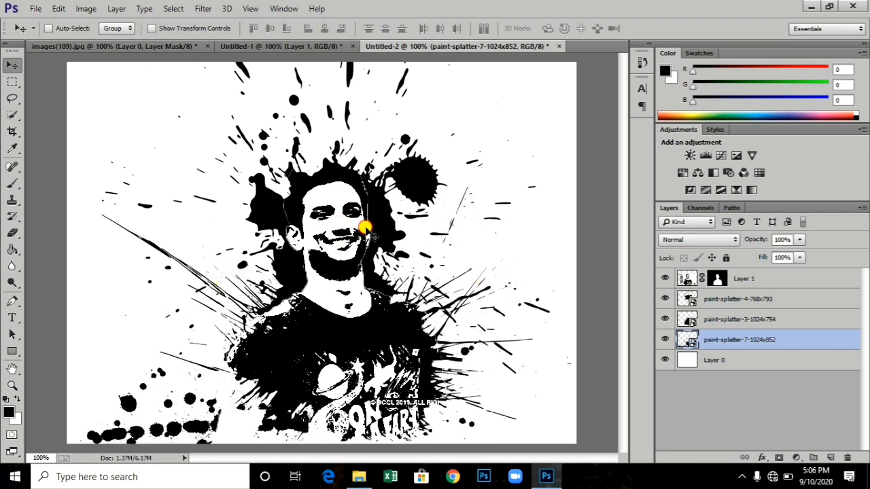
mouse_move(365, 228)
left_mouse_down()
mouse_move(359, 223)
mouse_move(363, 233)
mouse_move(388, 210)
mouse_move(379, 219)
left_mouse_up()
left_click(713, 299)
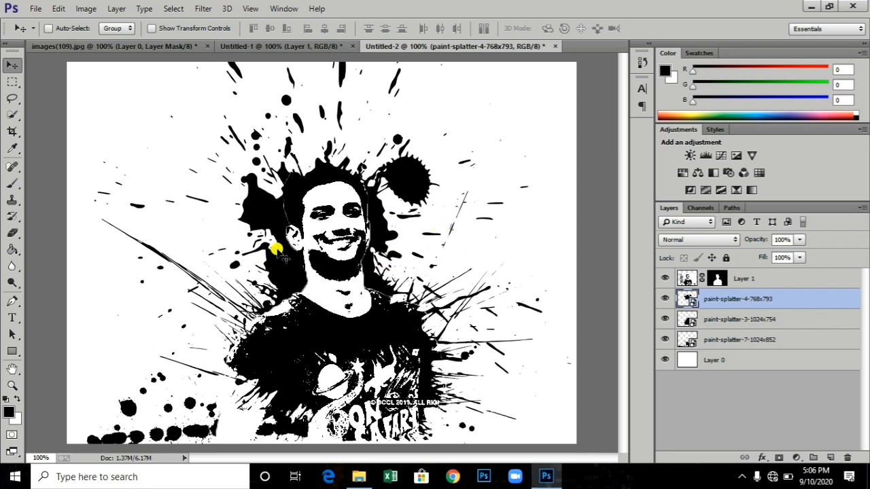